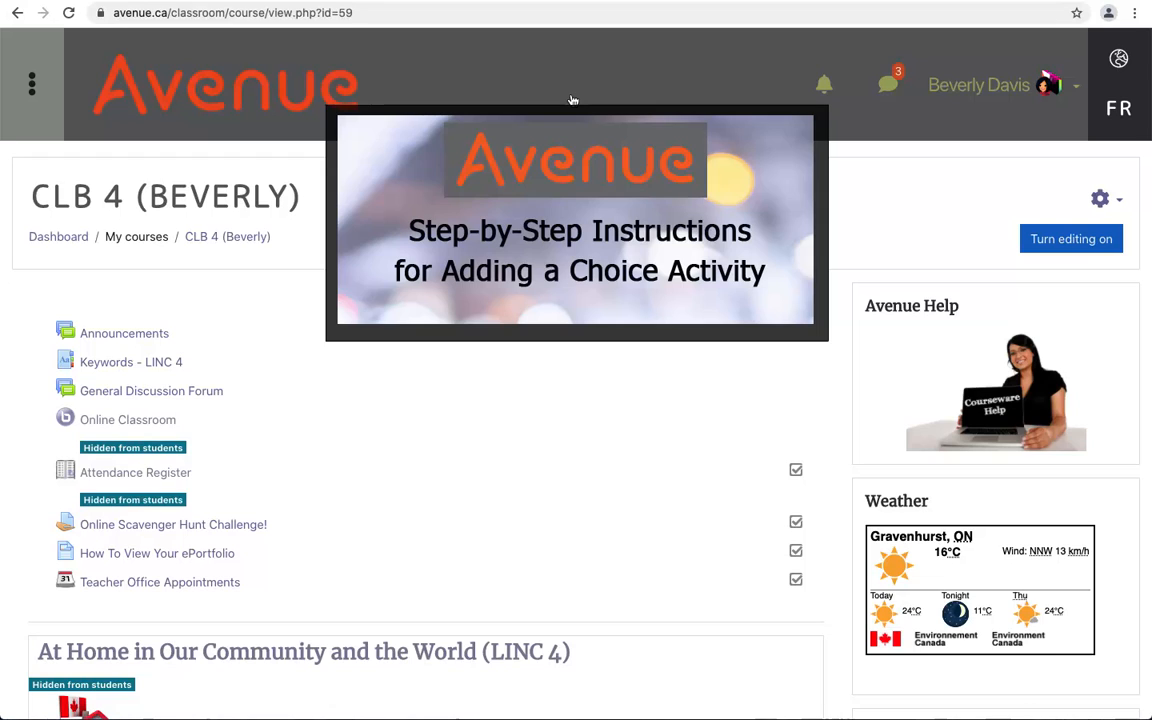
Turn on course editing and add a Choice activity to the general section of the course.
{"action": "left_click", "coordinate": [1055, 238]}
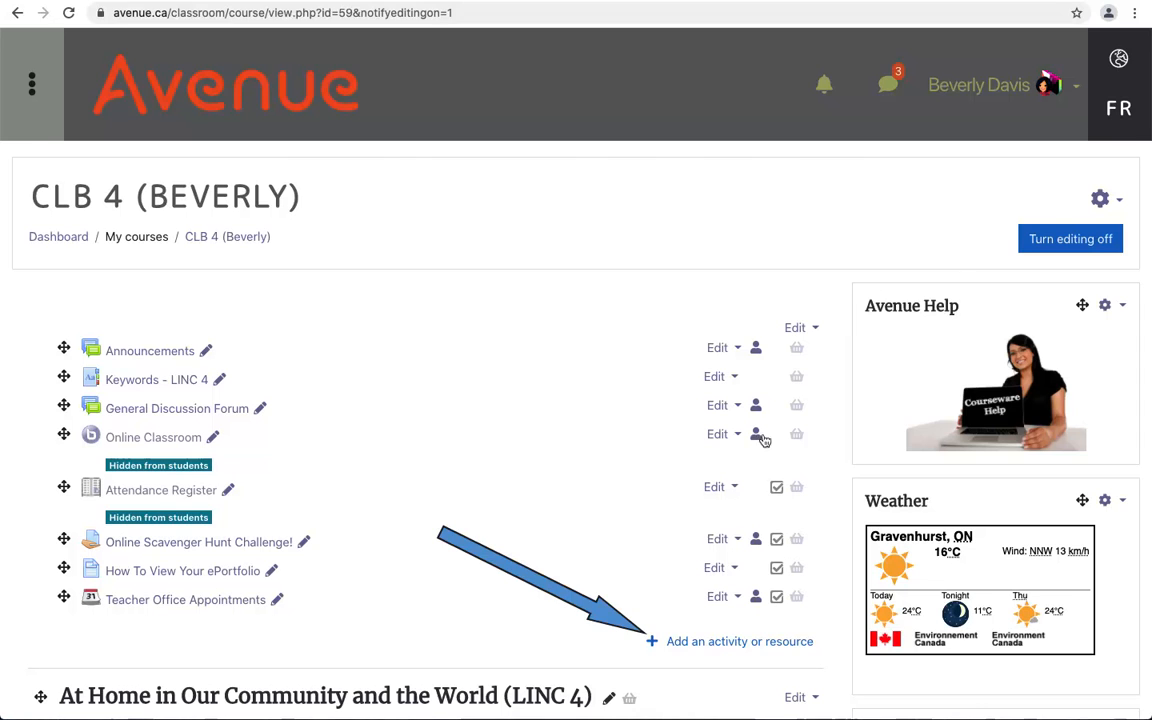
{"action": "left_click", "coordinate": [738, 642]}
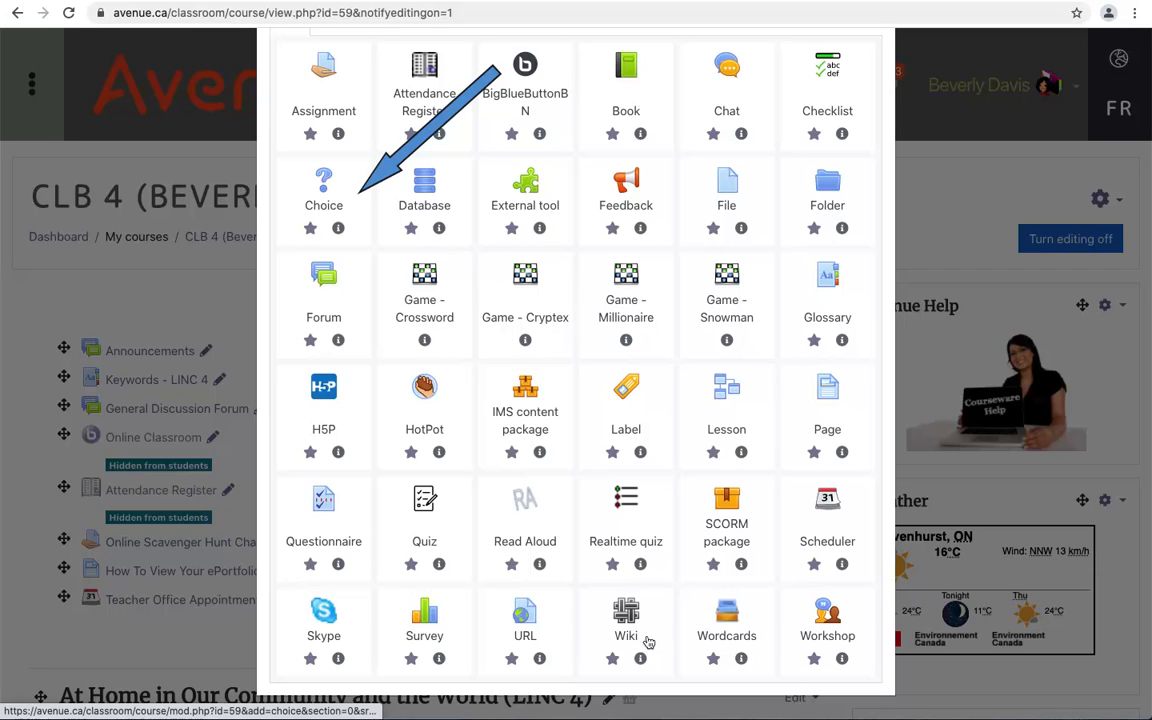
{"action": "left_click", "coordinate": [320, 211]}
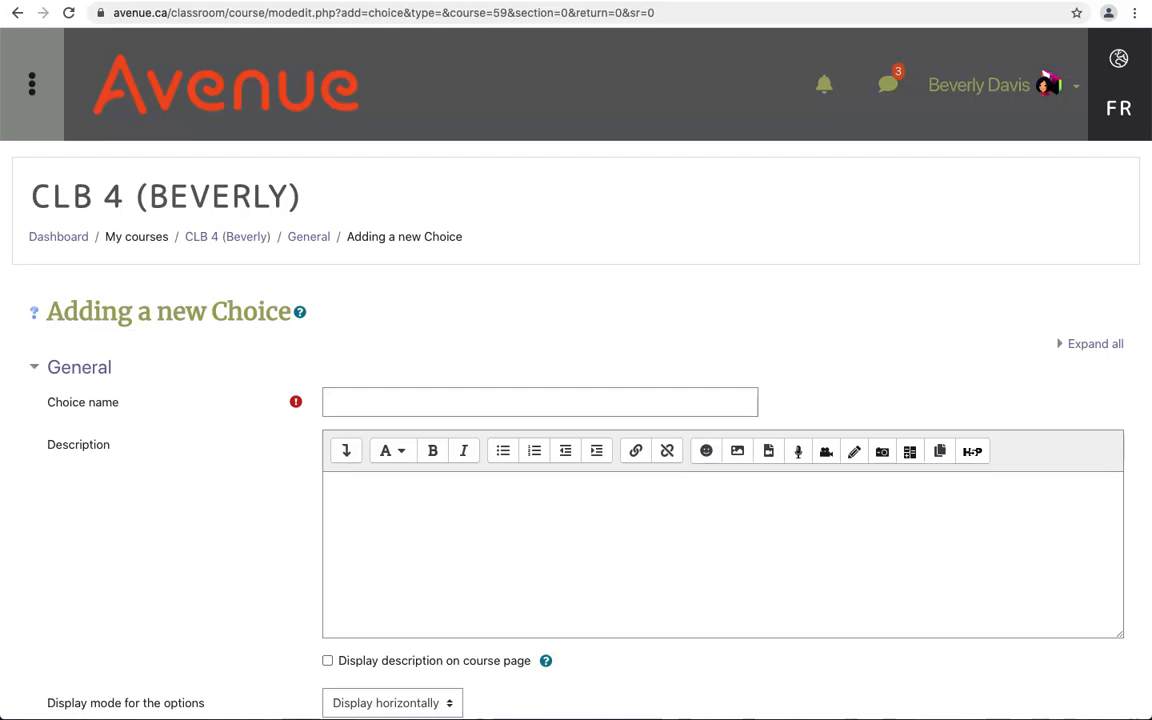
Name the new choice "Your Opinion Matters".
{"action": "left_click", "coordinate": [540, 402]}
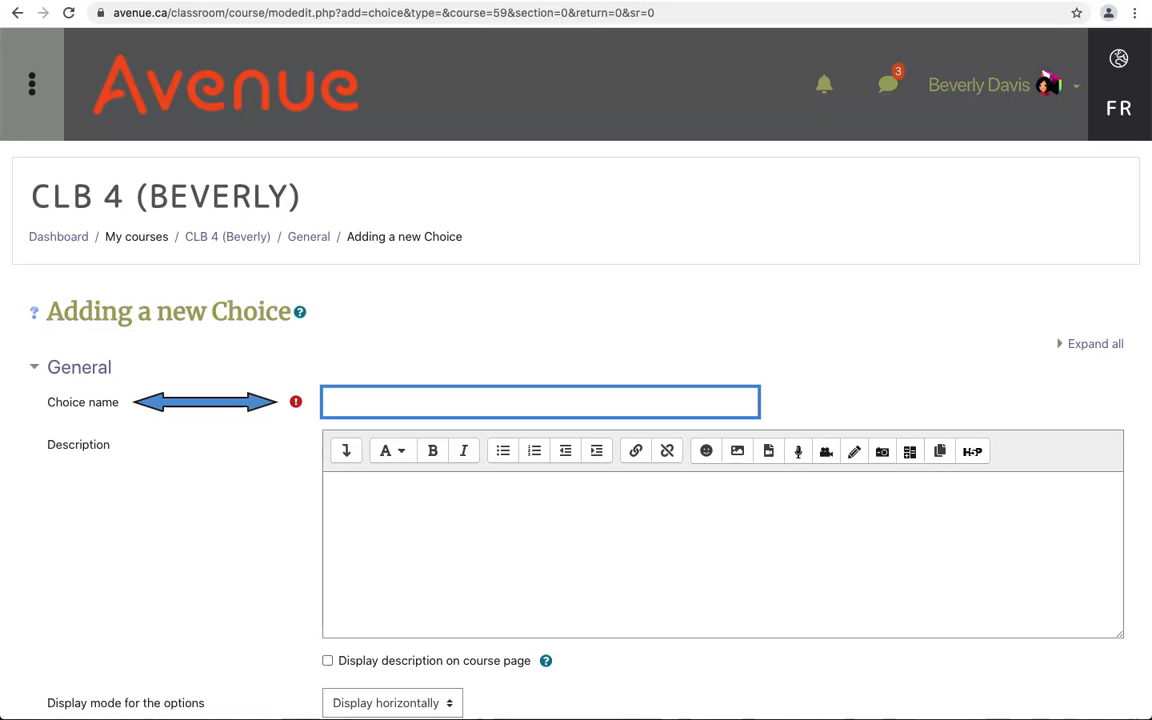
{"action": "type", "text": "Your Opini"}
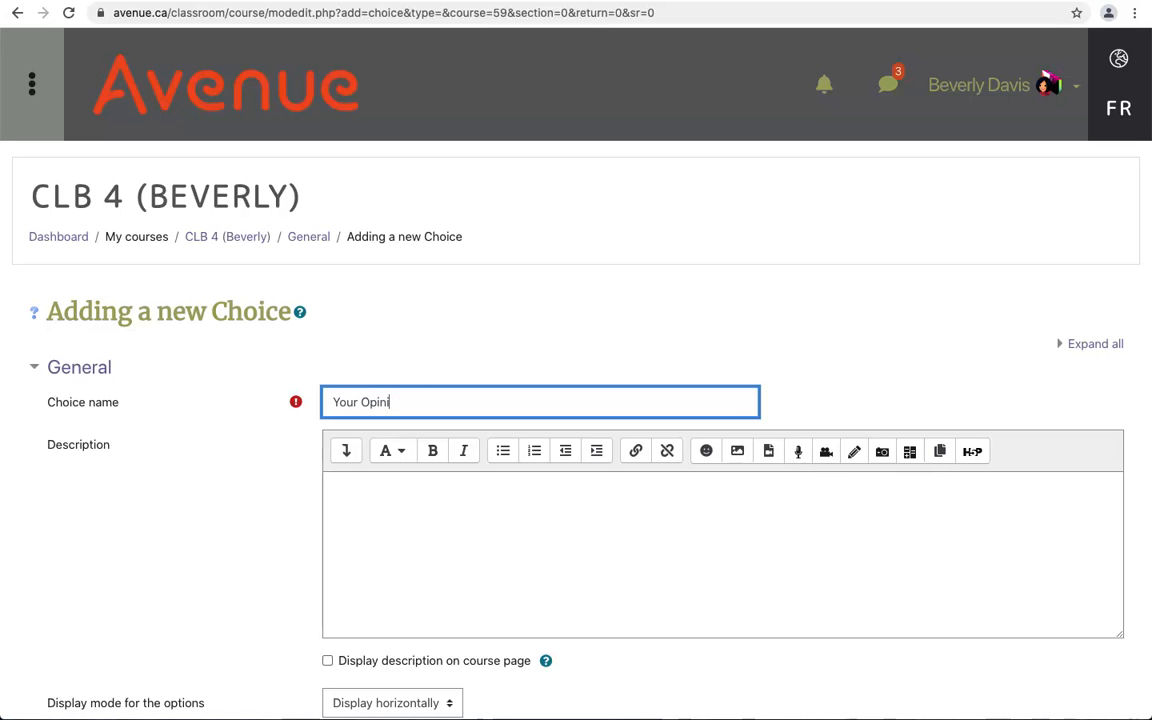
{"action": "type", "text": "on Matters"}
{"action": "key", "text": "Tab"}
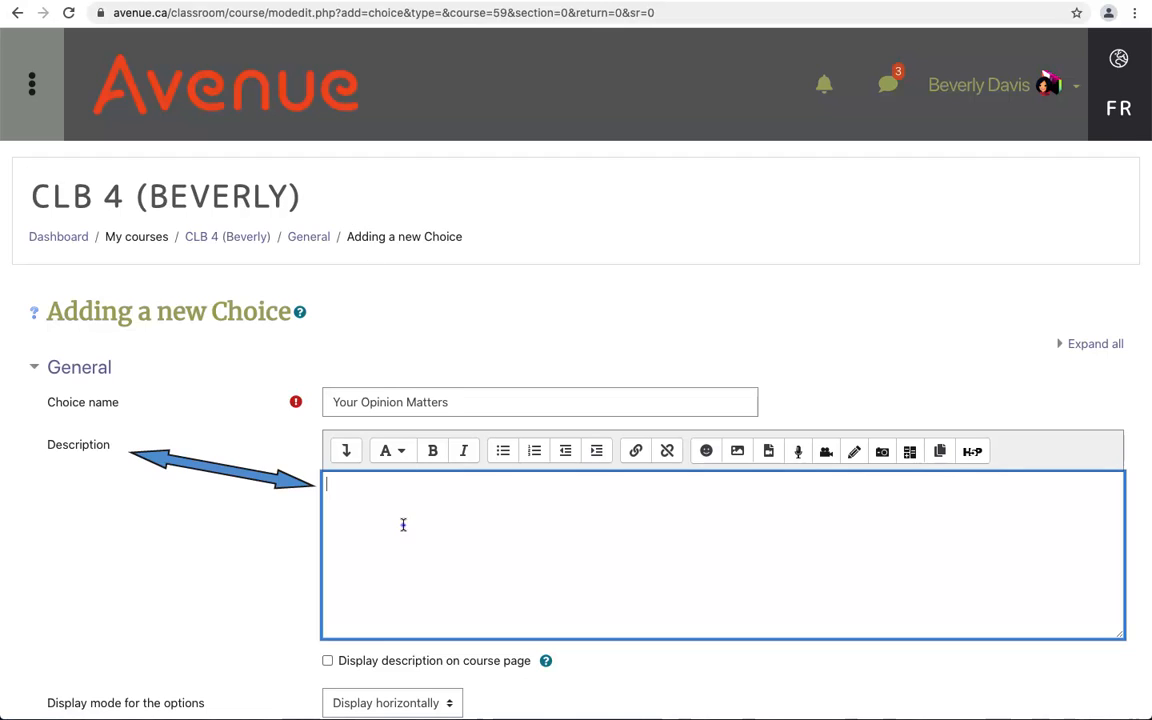
Enter the description "What kind of reading will be most important for you in the next few years?".
{"action": "type", "text": "What "}
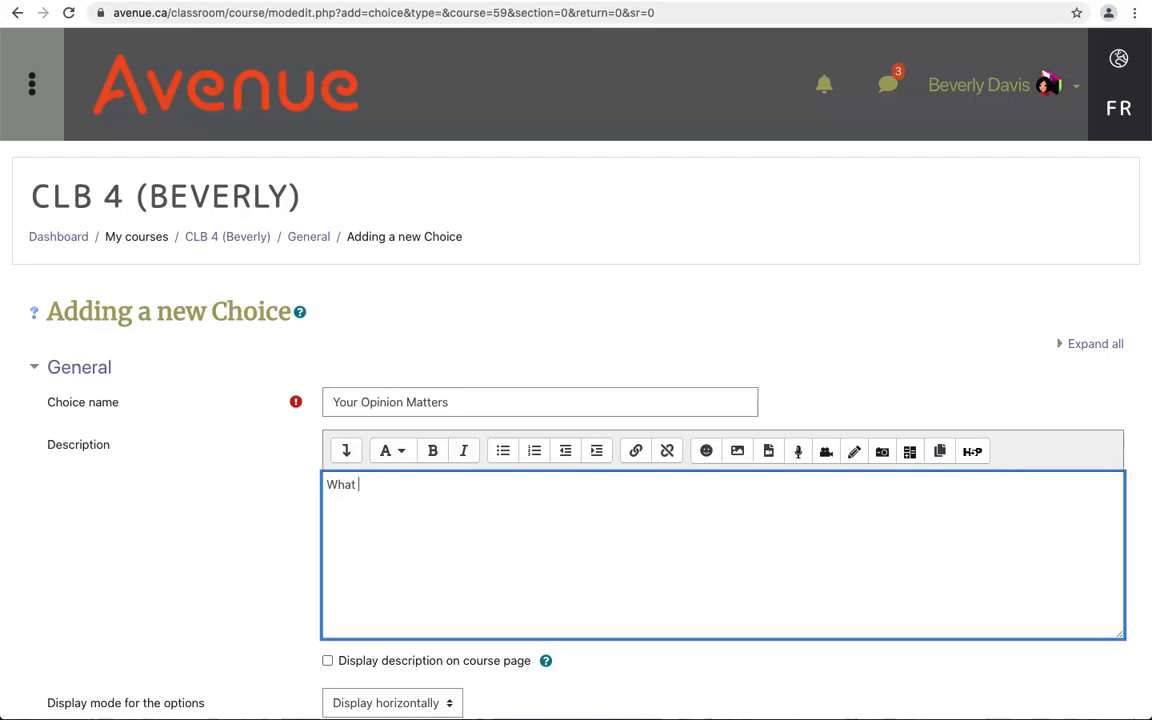
{"action": "type", "text": "kind of reading will be mos"}
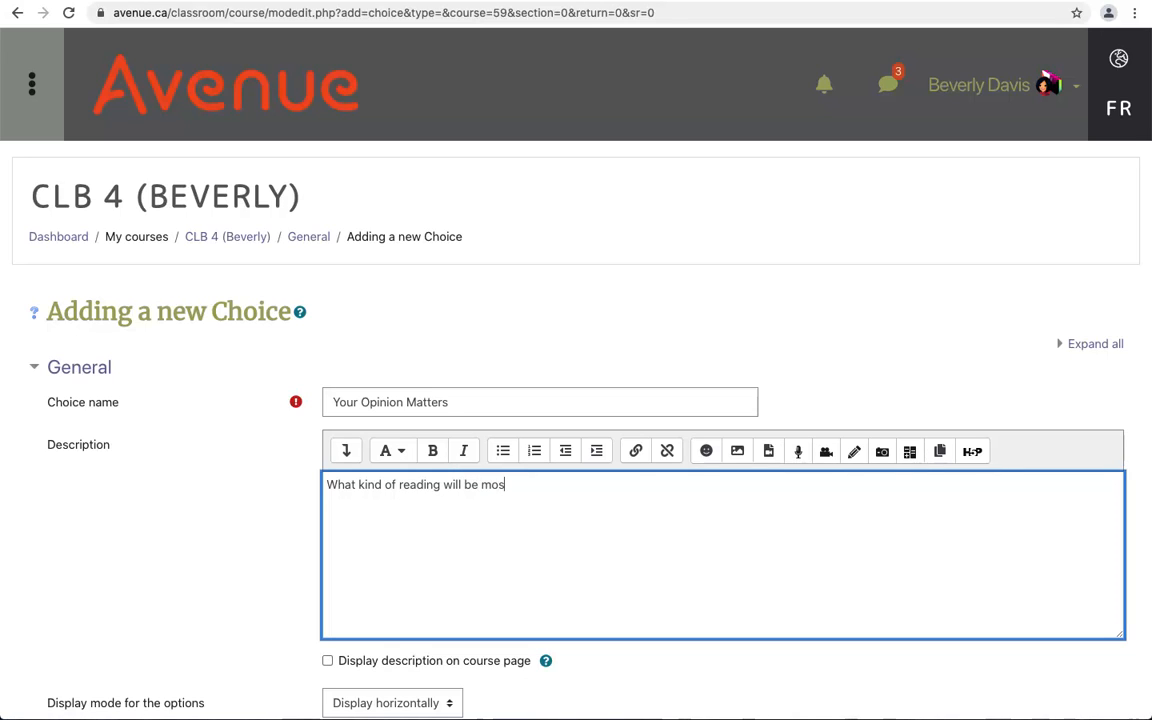
{"action": "type", "text": "t important for you in the "}
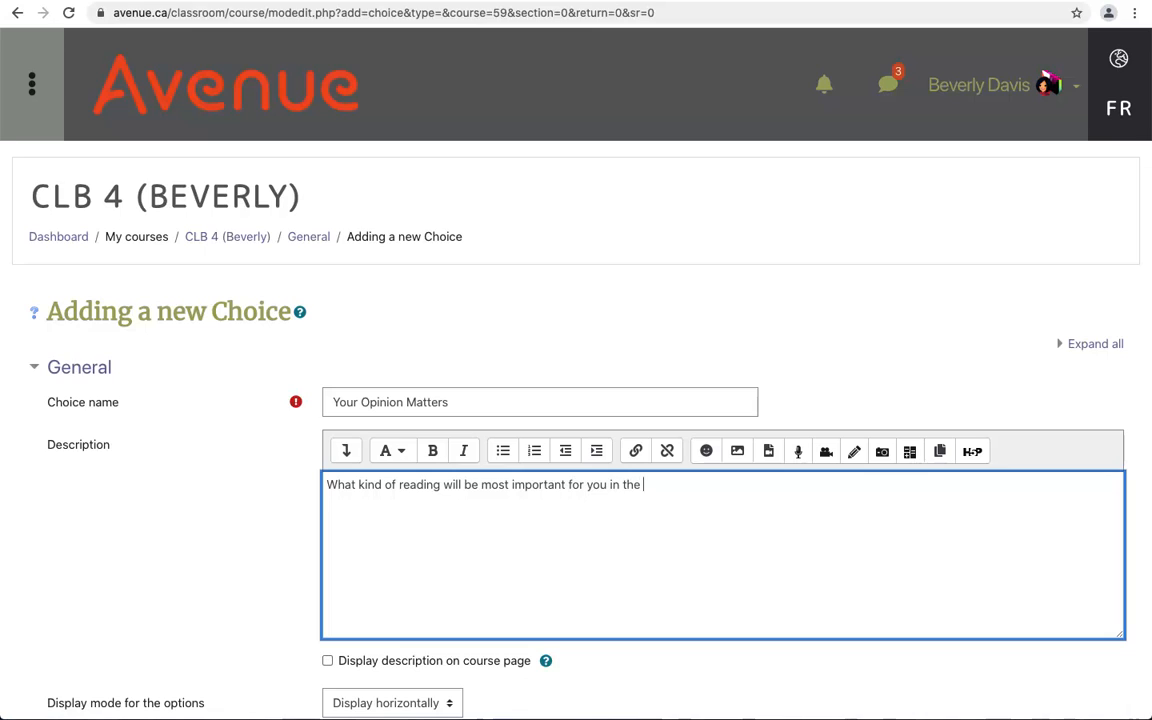
{"action": "type", "text": "next few years"}
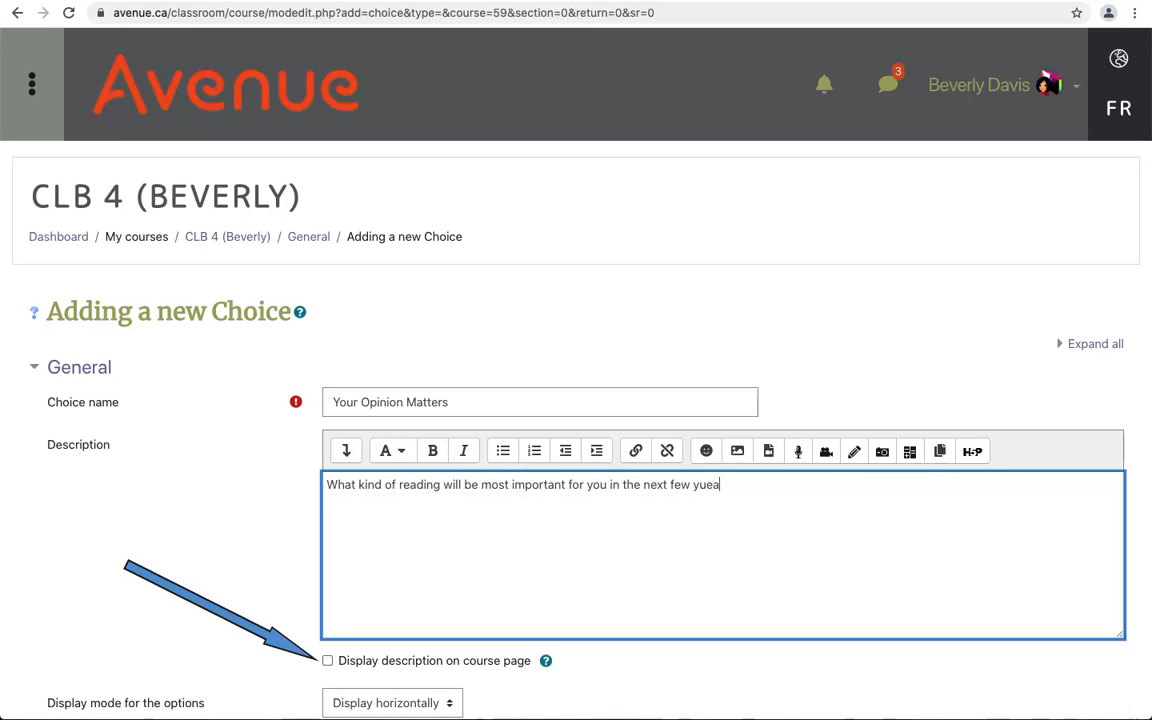
{"action": "key", "text": "BackSpace"}
{"action": "key", "text": "BackSpace"}
{"action": "key", "text": "BackSpace"}
{"action": "type", "text": "ears?"}
Check the available display modes for the options and the values for allowing the choice to be updated.
{"action": "scroll", "coordinate": [403, 530], "scroll_direction": "down", "scroll_amount": 5}
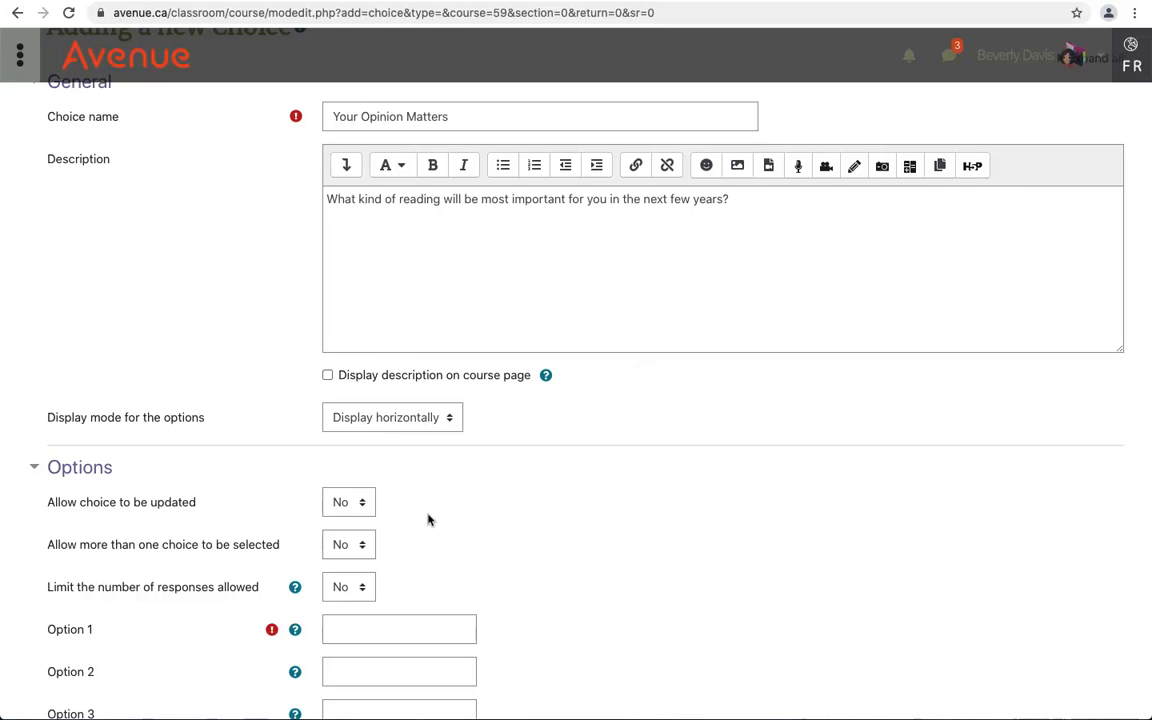
{"action": "left_click", "coordinate": [446, 422]}
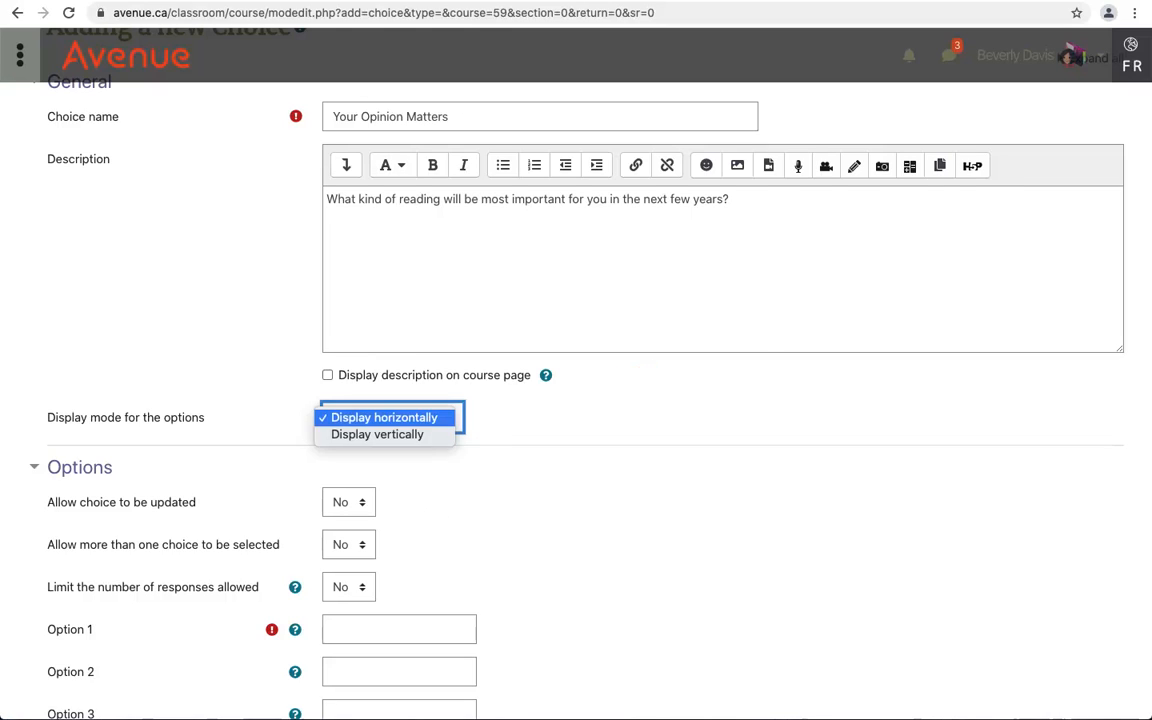
{"action": "left_click", "coordinate": [450, 419]}
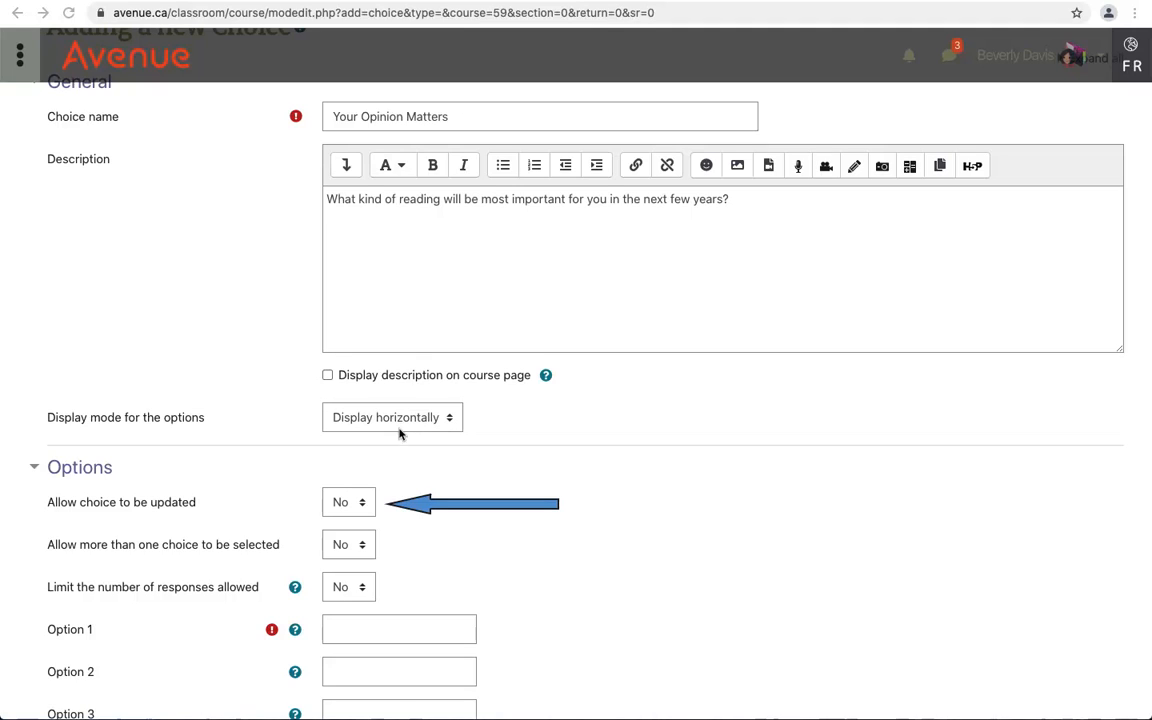
{"action": "left_click", "coordinate": [362, 501]}
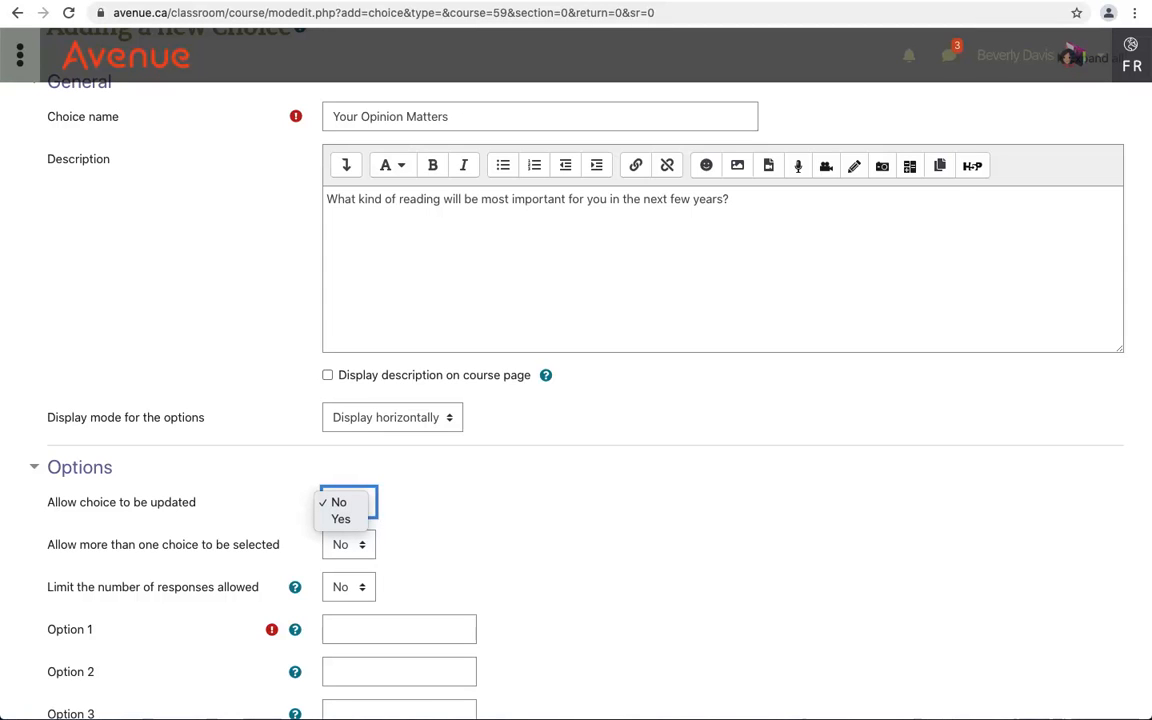
{"action": "left_click", "coordinate": [442, 522]}
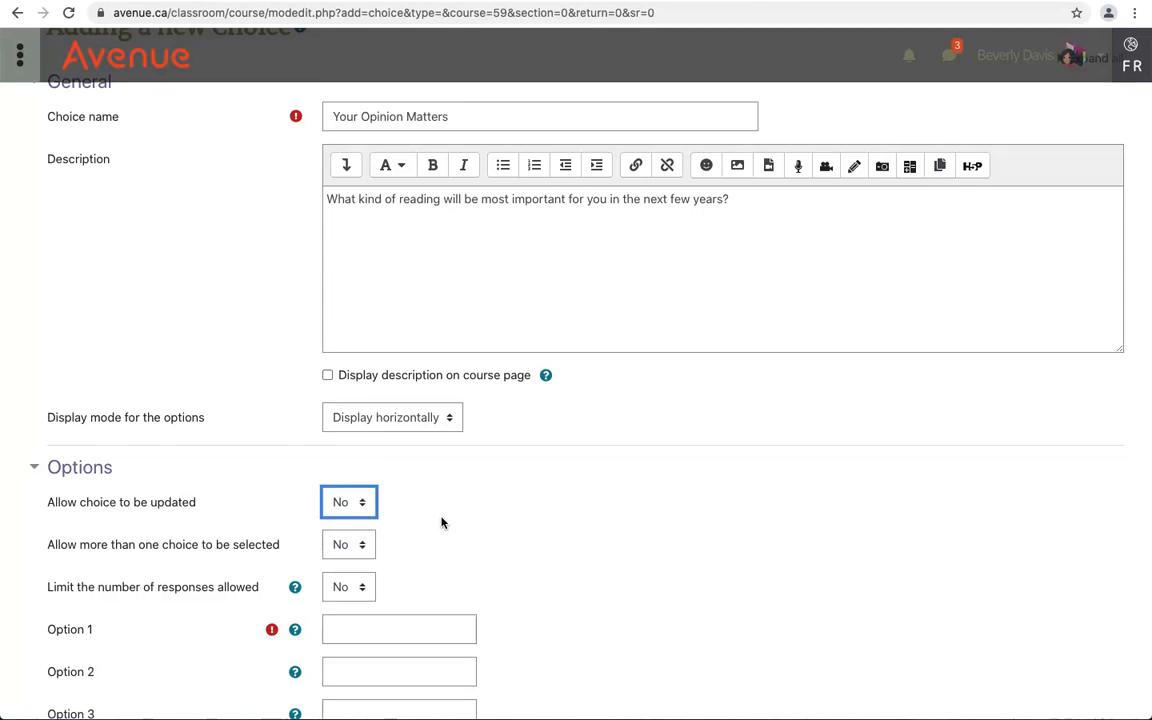
Fill in options 1 to 4 as "newspapers", "internet", "technical manuals" and "other".
{"action": "scroll", "coordinate": [442, 522], "scroll_direction": "down", "scroll_amount": 2}
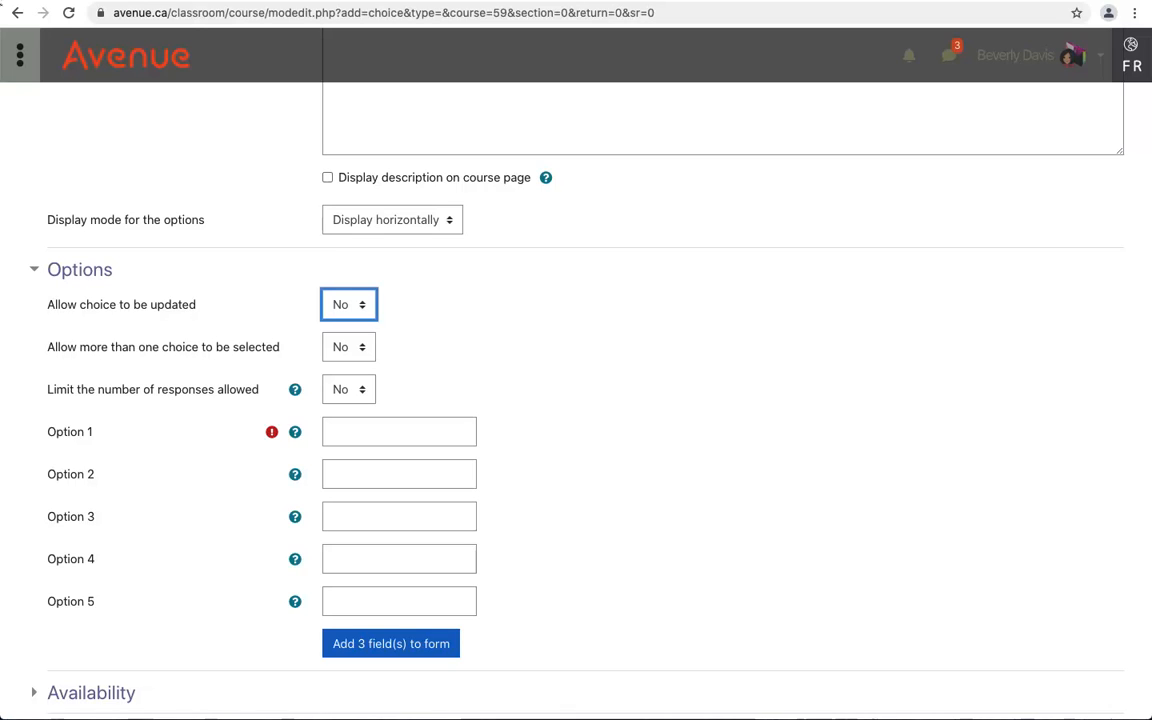
{"action": "left_click", "coordinate": [355, 432]}
{"action": "type", "text": "ne"}
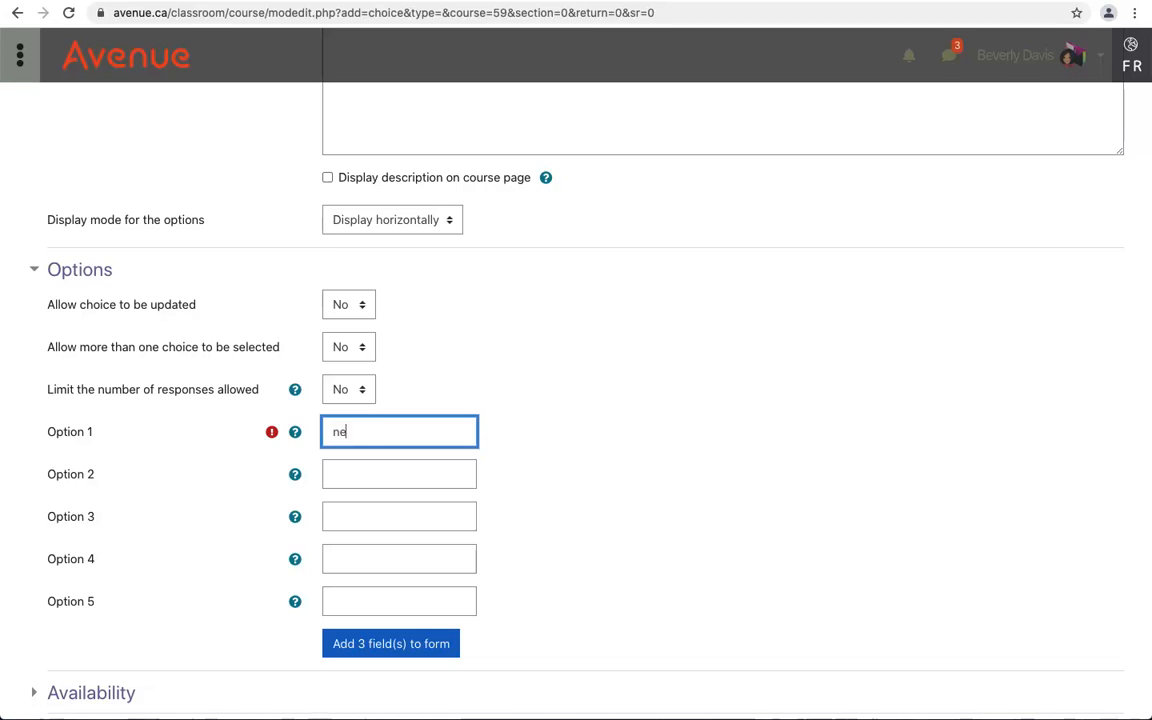
{"action": "type", "text": "wspaper"}
{"action": "key", "text": "Tab"}
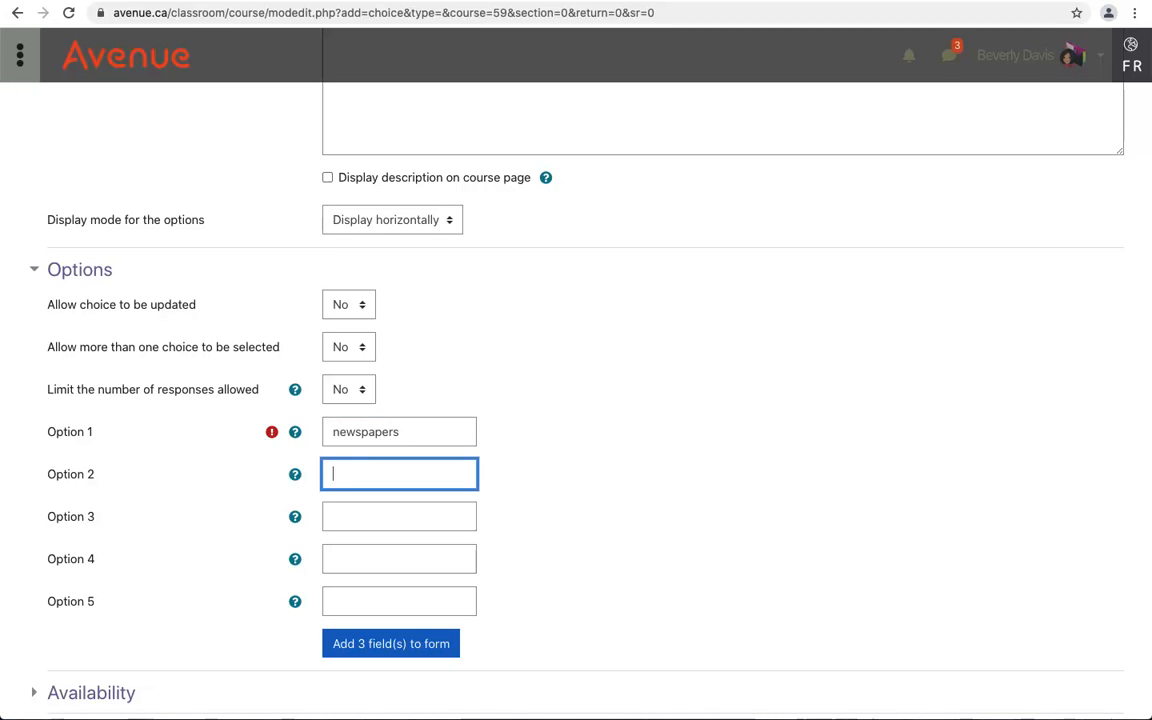
{"action": "type", "text": "internet"}
{"action": "key", "text": "Tab"}
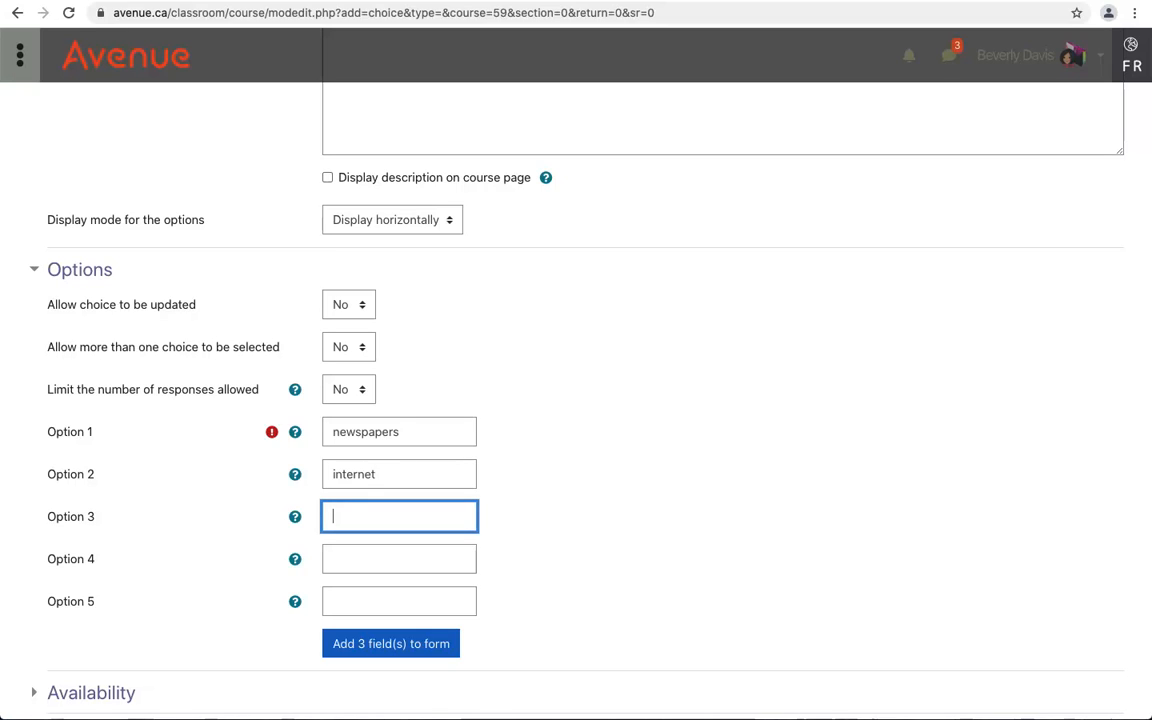
{"action": "type", "text": "techni"}
{"action": "type", "text": "cal manuals"}
{"action": "key", "text": "Tab"}
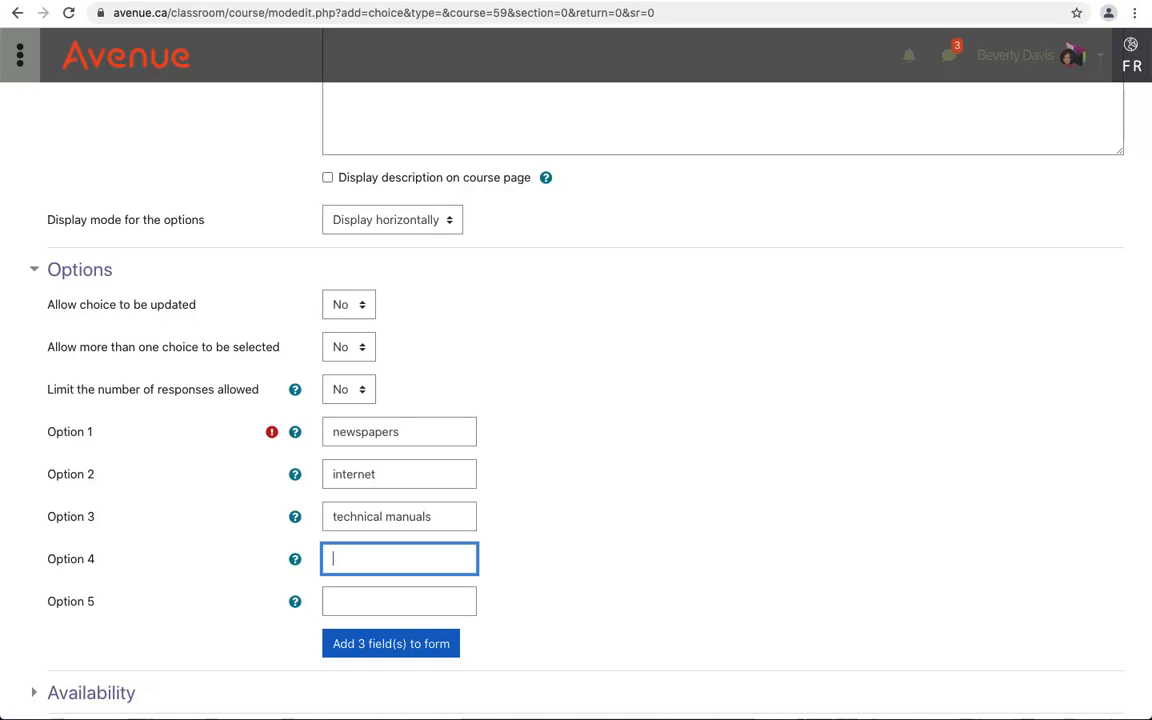
{"action": "type", "text": "other"}
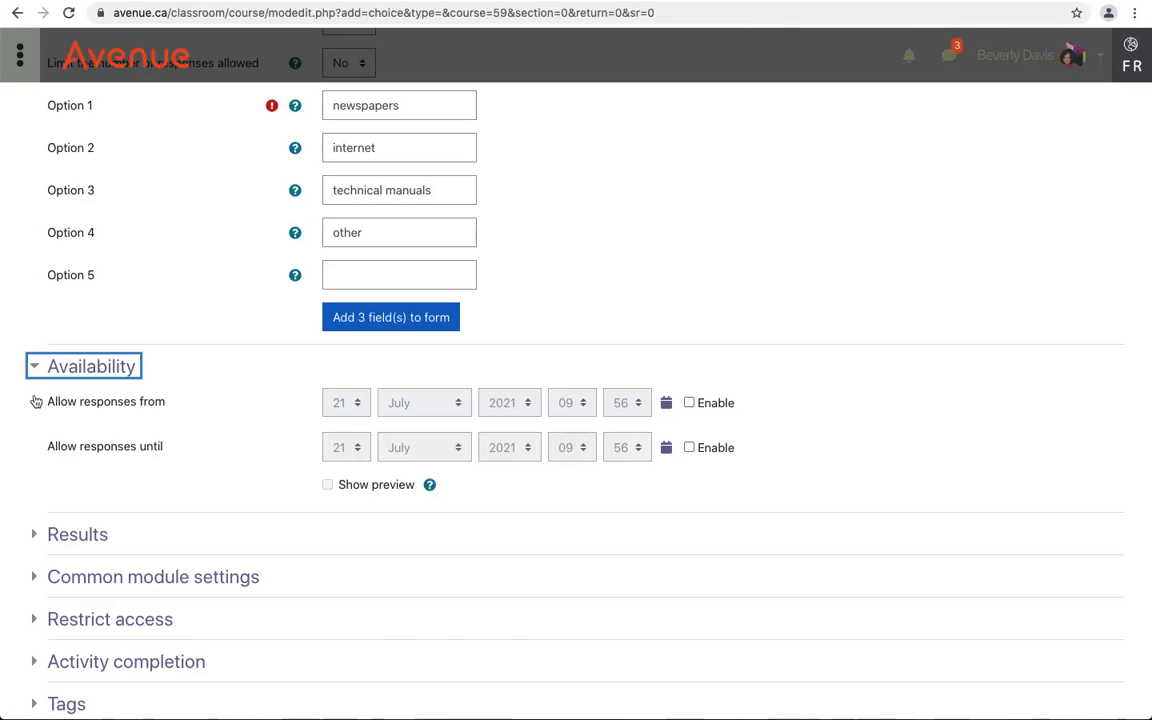
Set the results to "Always show results to students" with the column for unanswered set to Yes, and save the activity, returning to the course.
{"action": "left_click", "coordinate": [34, 534]}
{"action": "scroll", "coordinate": [224, 537], "scroll_direction": "down", "scroll_amount": 2}
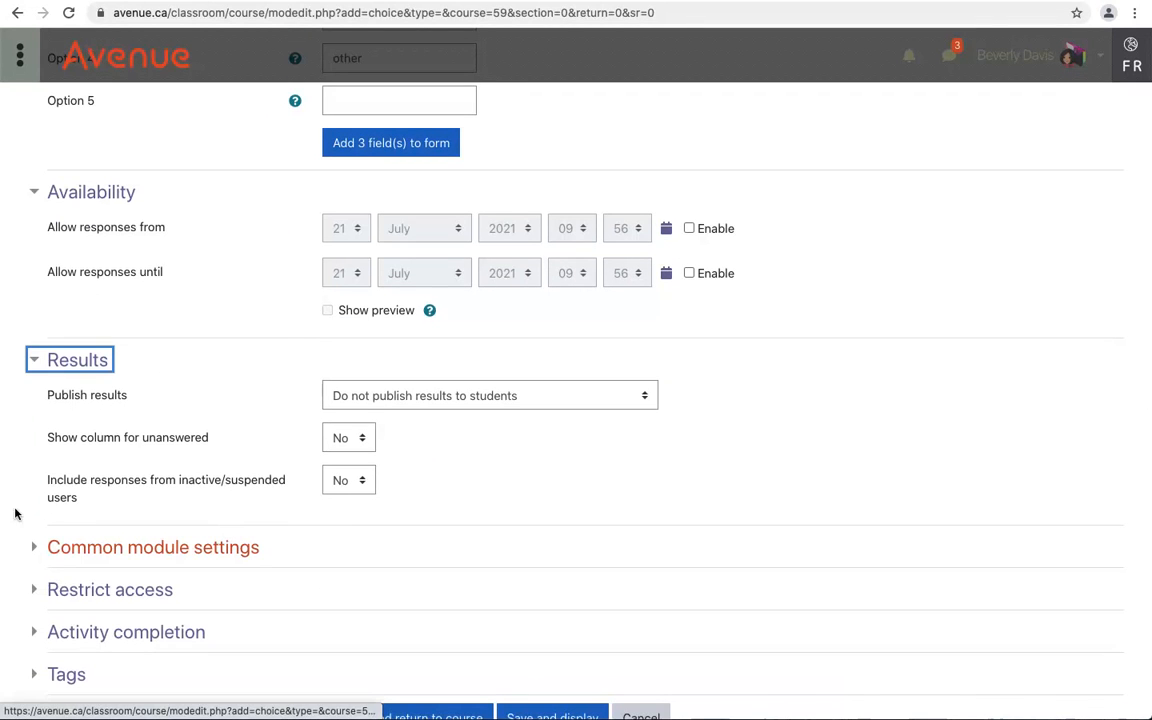
{"action": "left_click", "coordinate": [490, 396]}
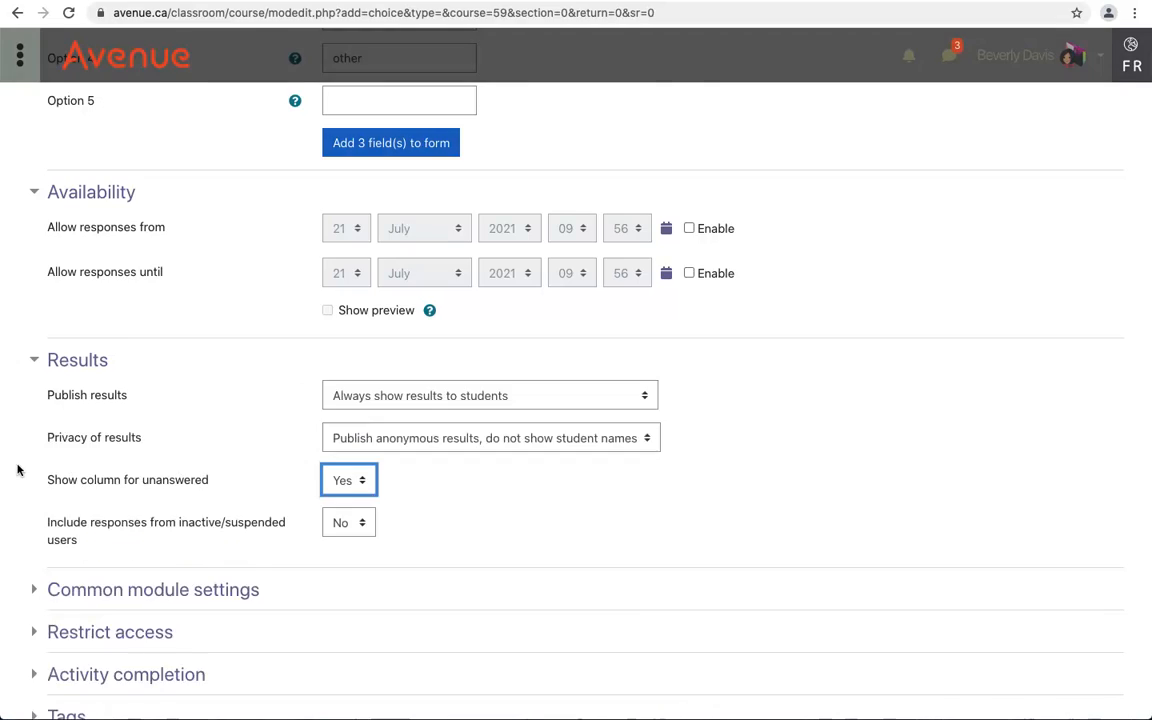
{"action": "scroll", "coordinate": [21, 470], "scroll_direction": "down", "scroll_amount": 3}
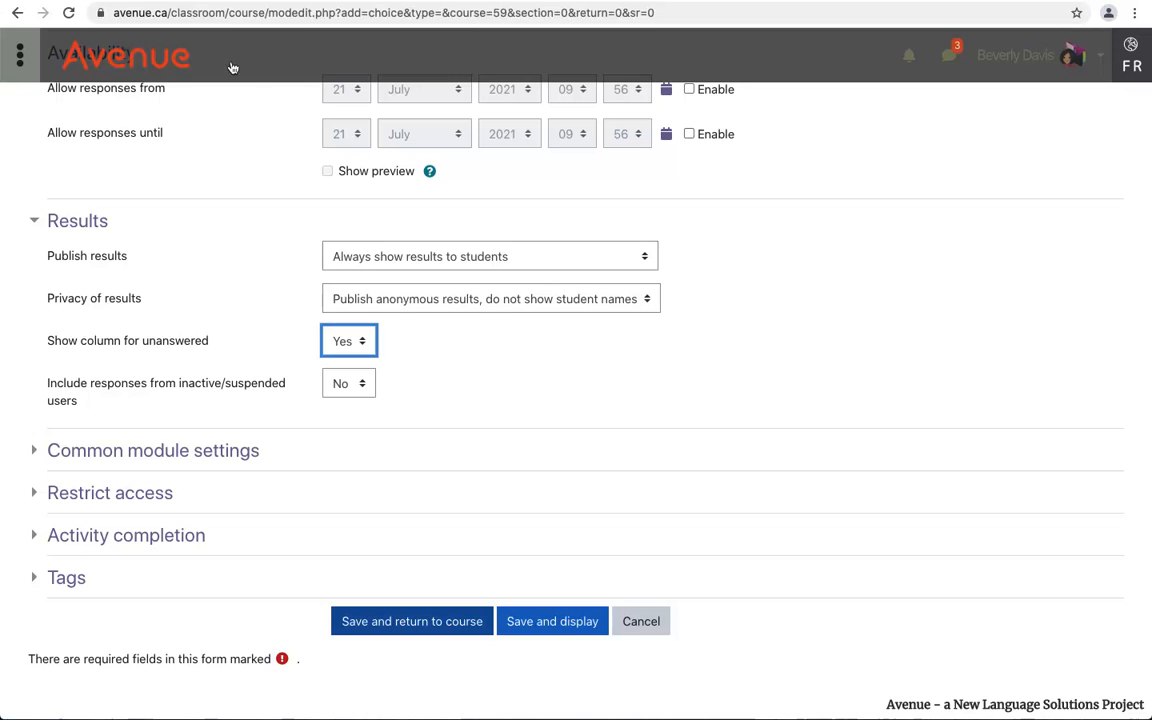
{"action": "left_click", "coordinate": [437, 620]}
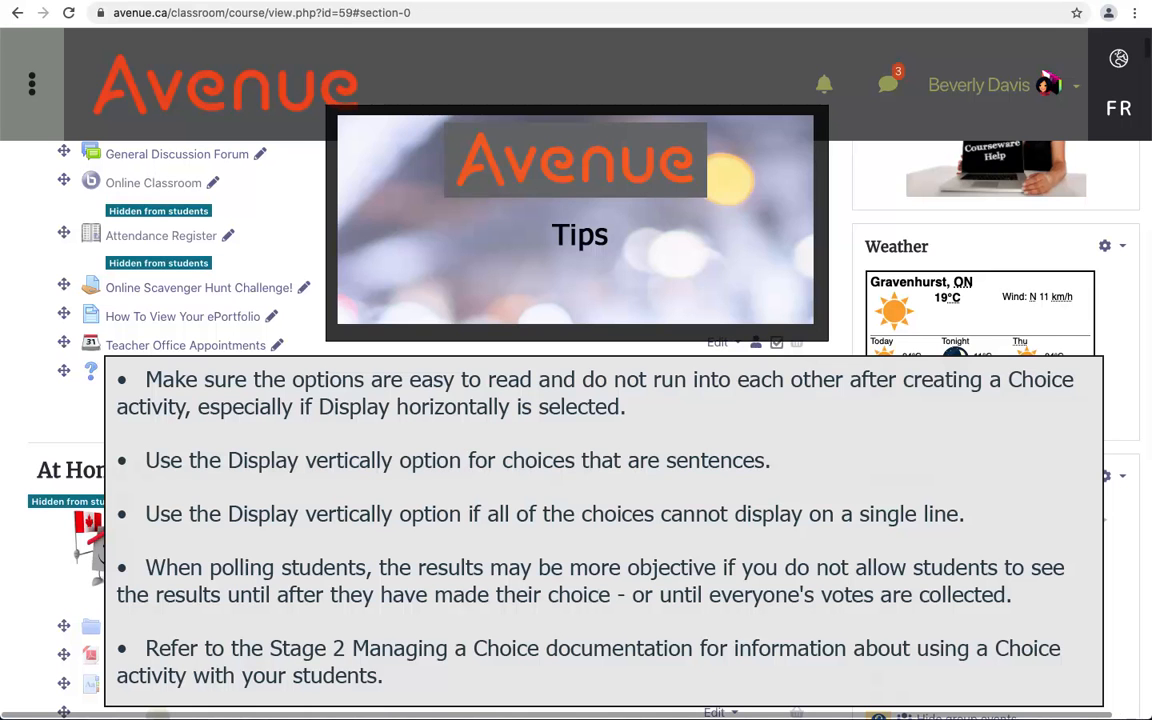